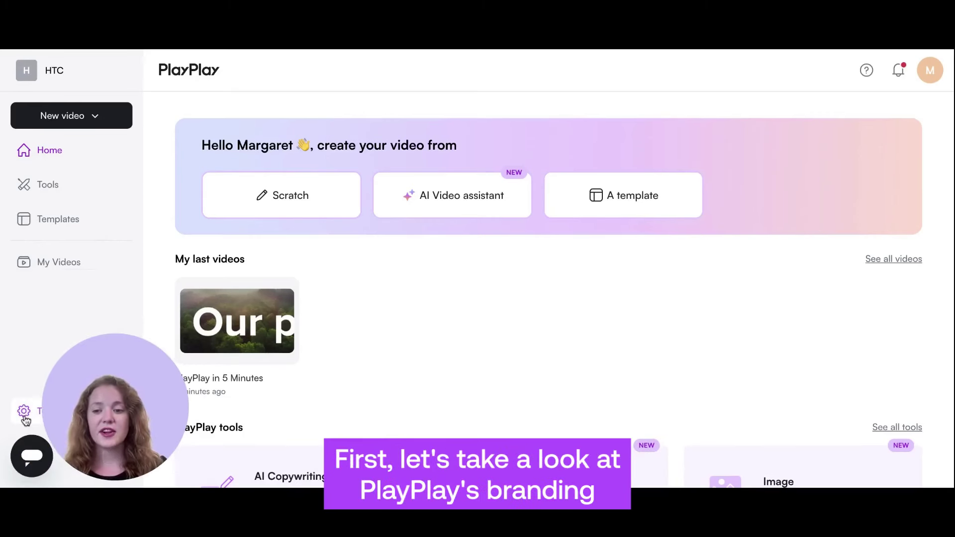
# Open the workspace settings from the Home sidebar gear, showing the Branding page.
pyautogui.click(35, 412)
pyautogui.click(34, 292)
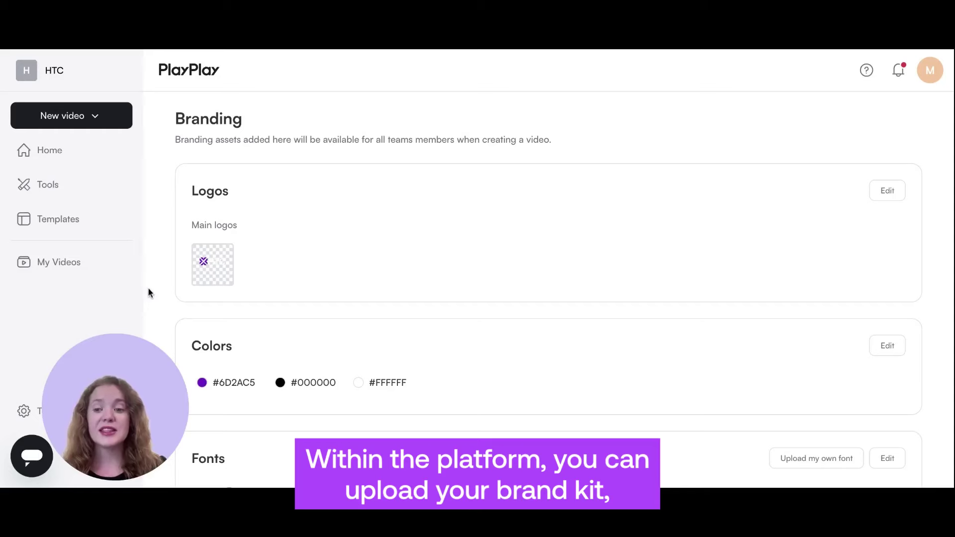
pyautogui.scroll(-1, 148, 289)
pyautogui.scroll(-1, 148, 288)
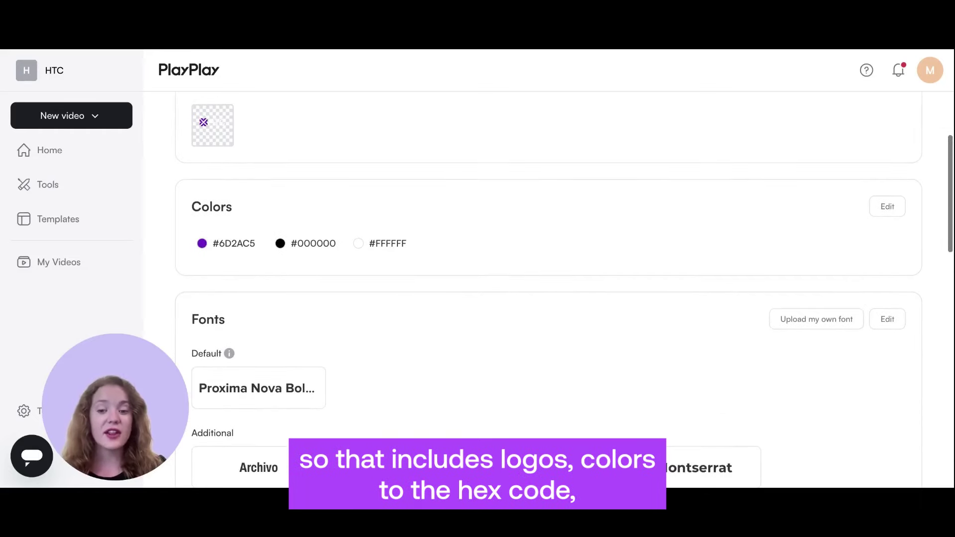
pyautogui.scroll(-2, 148, 287)
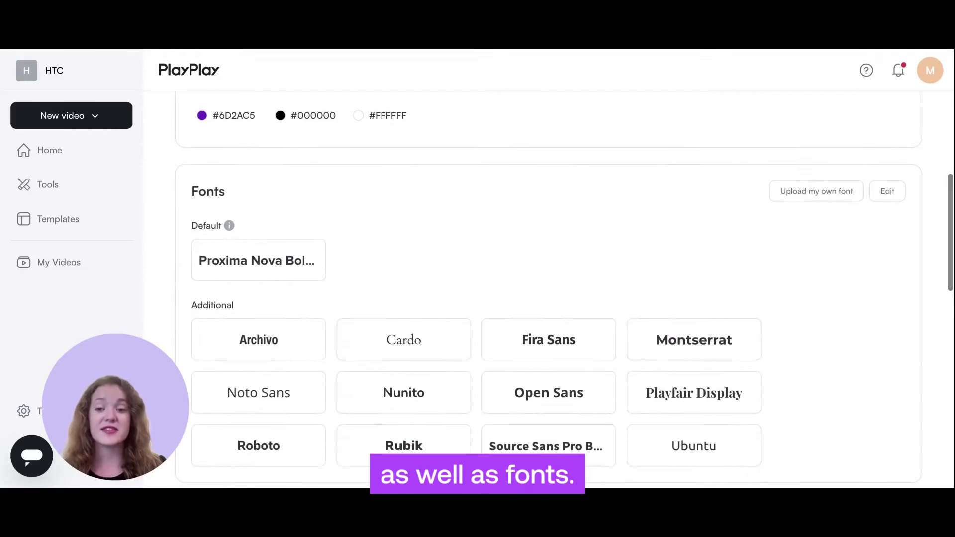
pyautogui.scroll(-1, 514, 293)
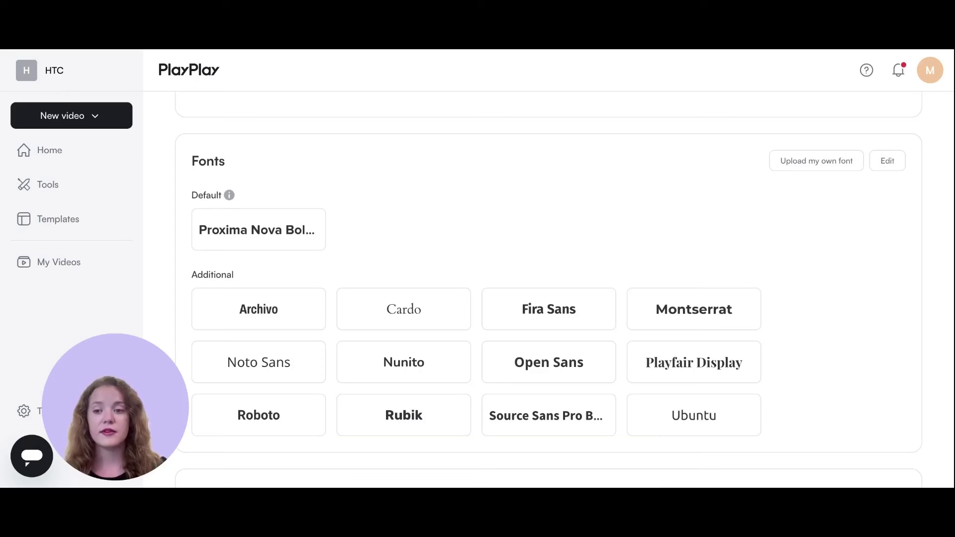
pyautogui.click(109, 151)
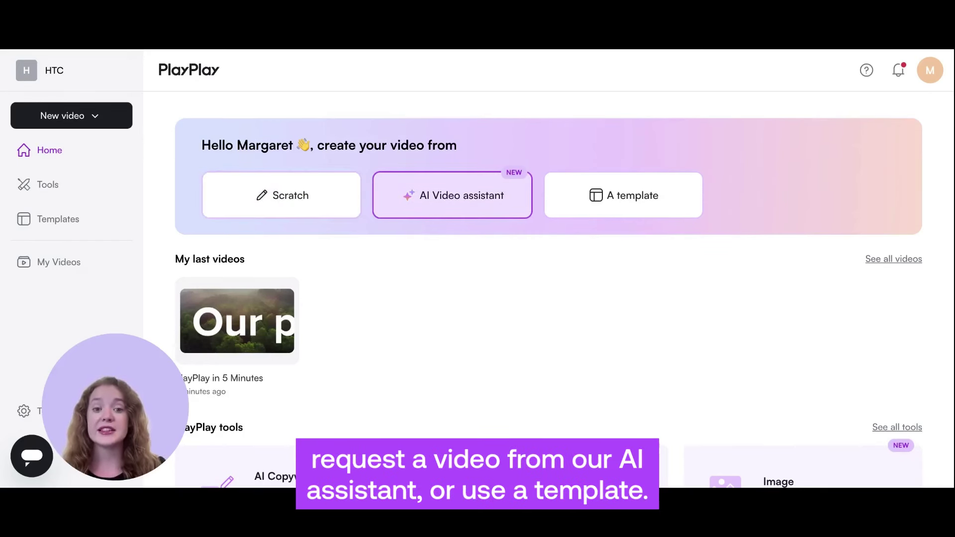
pyautogui.click(510, 207)
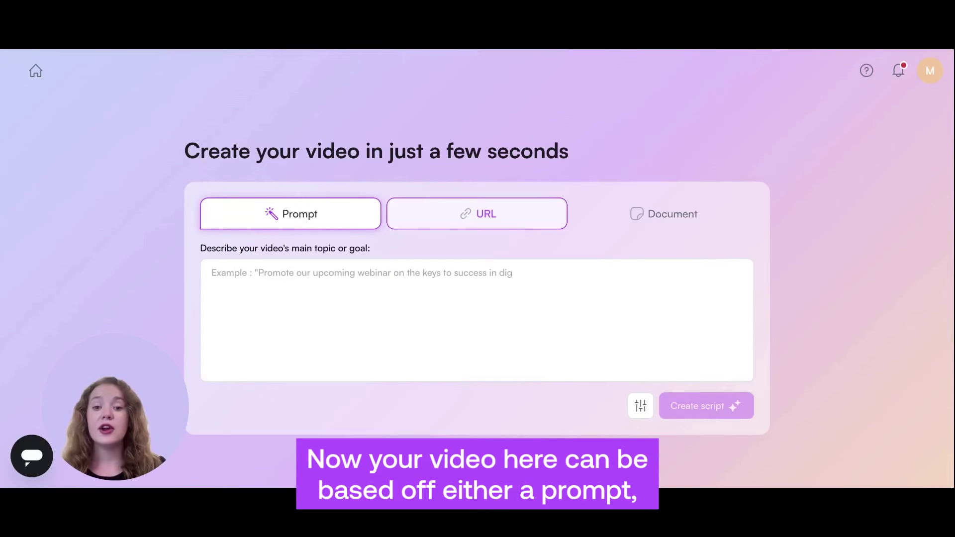
pyautogui.click(477, 213)
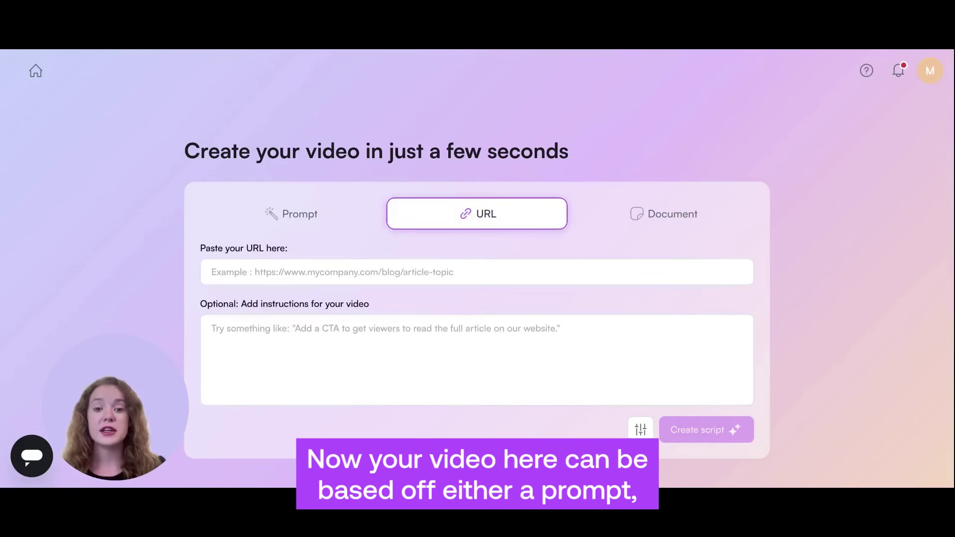
pyautogui.click(624, 216)
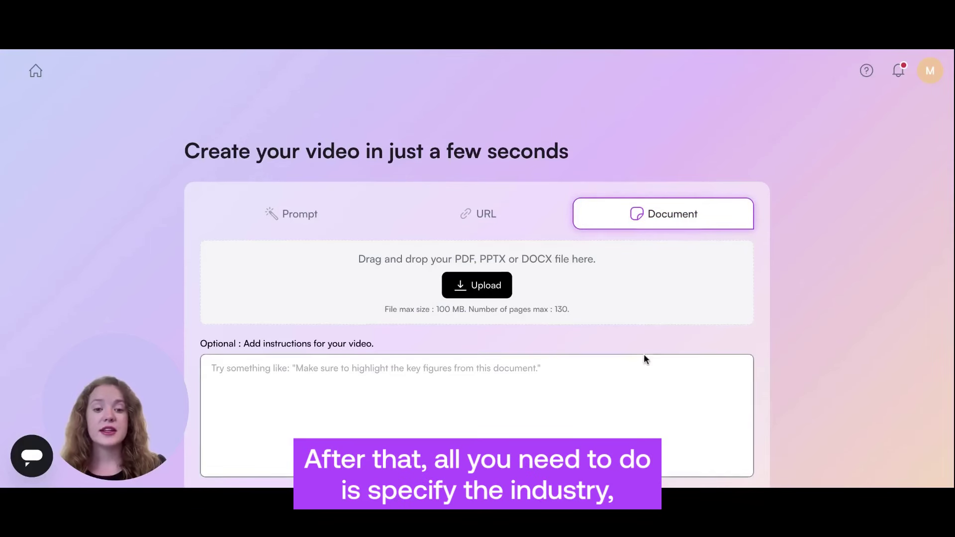
pyautogui.scroll(-2, 644, 368)
pyautogui.click(640, 440)
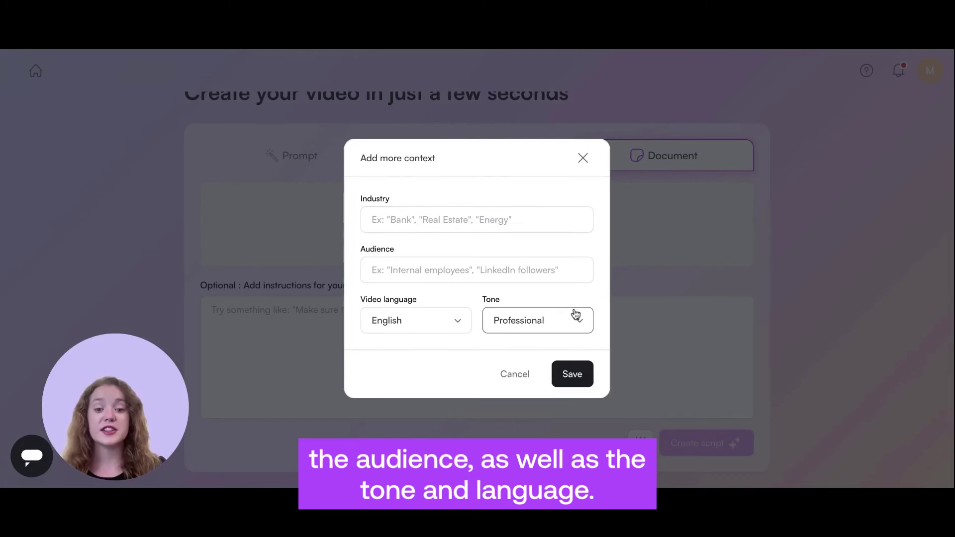
pyautogui.click(586, 157)
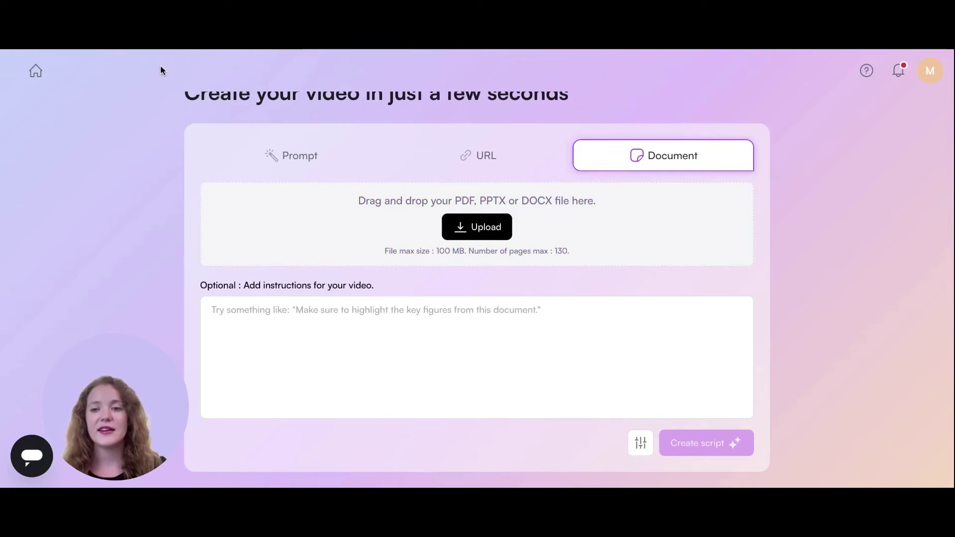
pyautogui.click(35, 71)
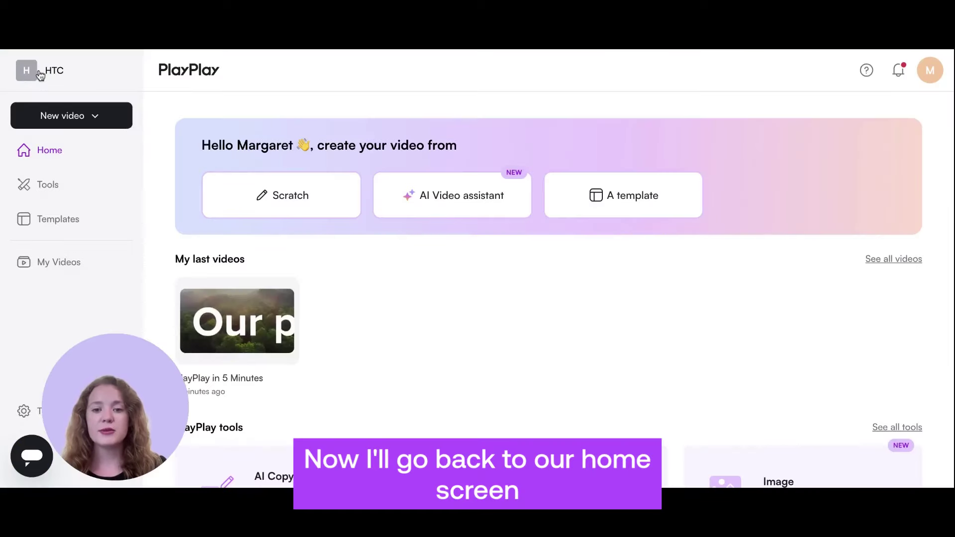
pyautogui.click(563, 183)
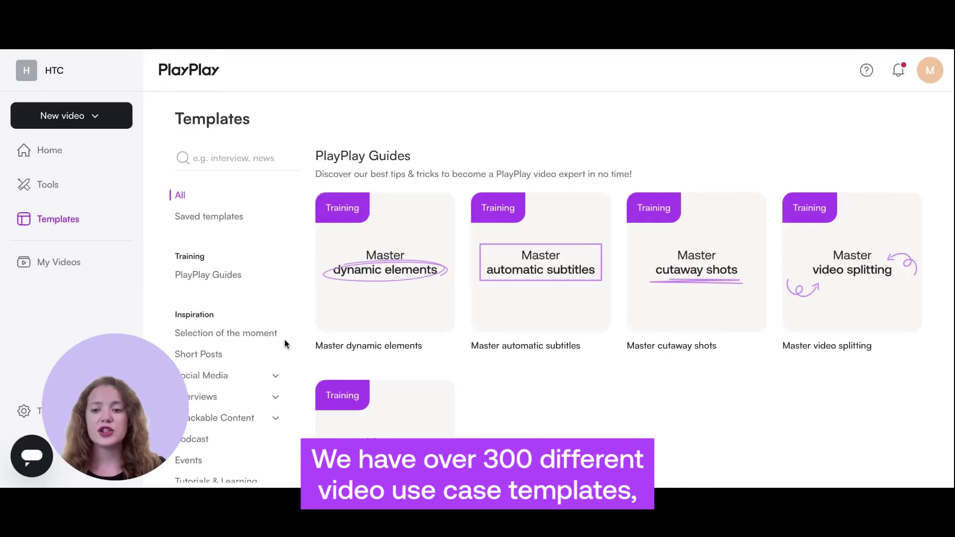
pyautogui.scroll(-3, 285, 344)
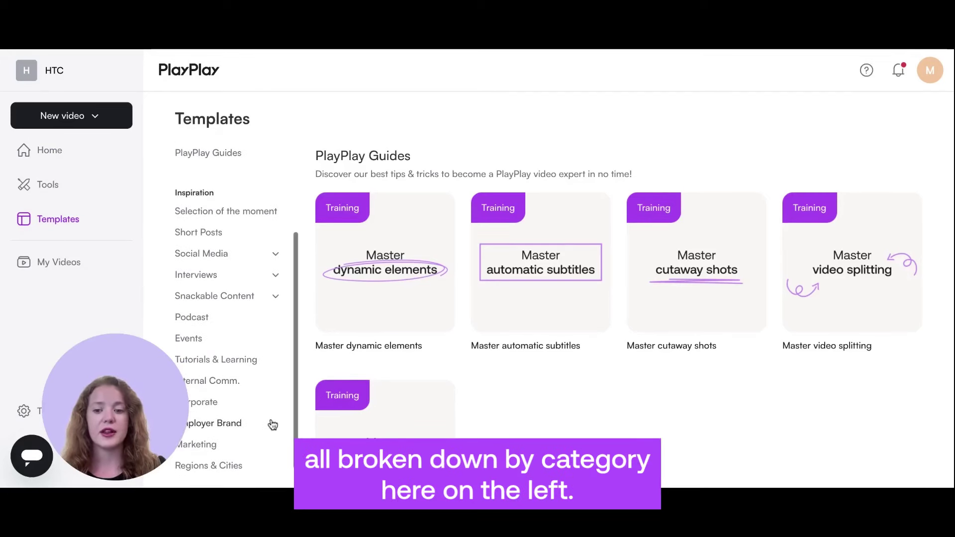
pyautogui.scroll(-1, 272, 425)
pyautogui.click(212, 443)
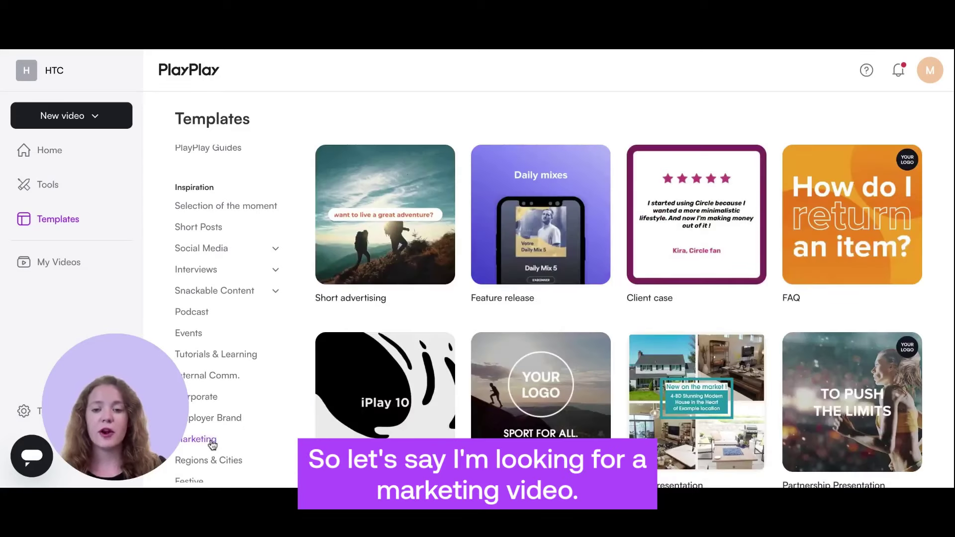
pyautogui.moveTo(342, 221)
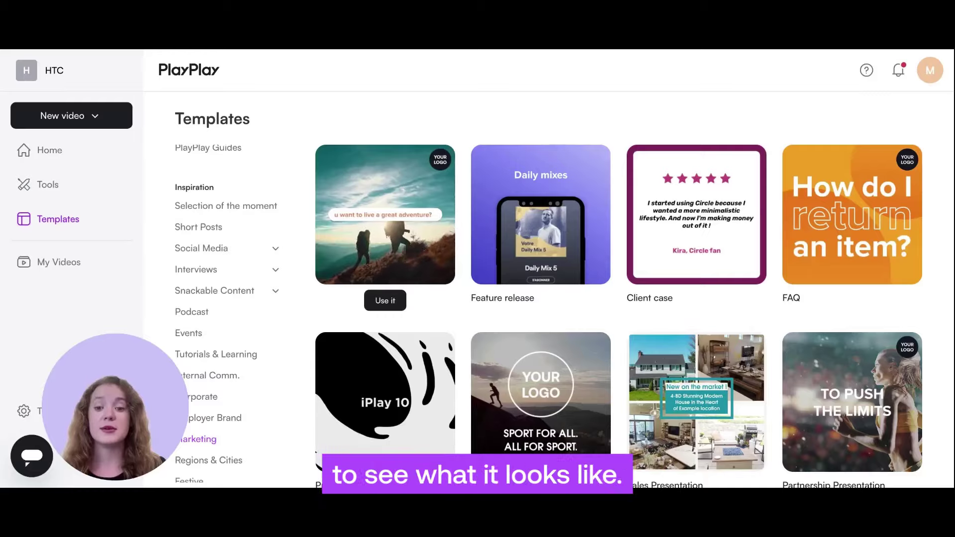
pyautogui.click(342, 221)
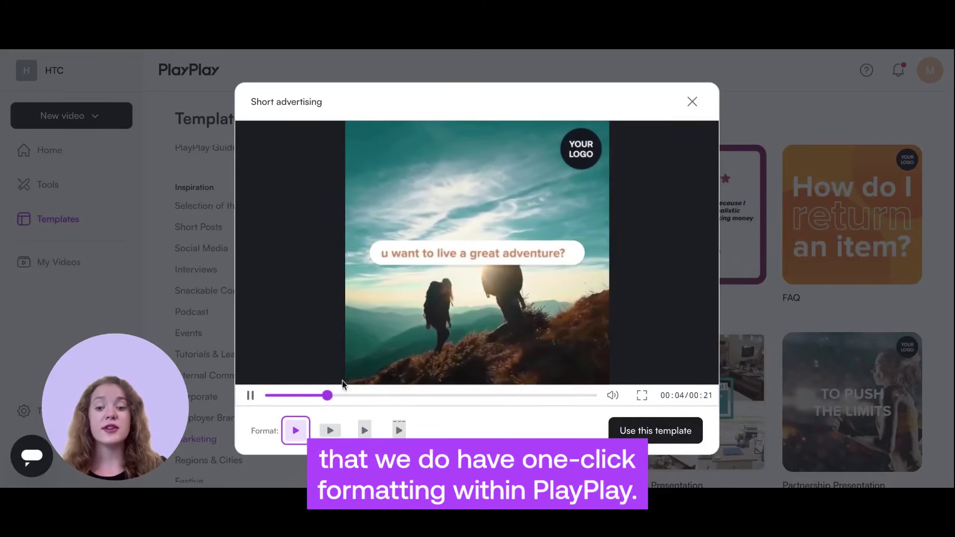
pyautogui.click(330, 431)
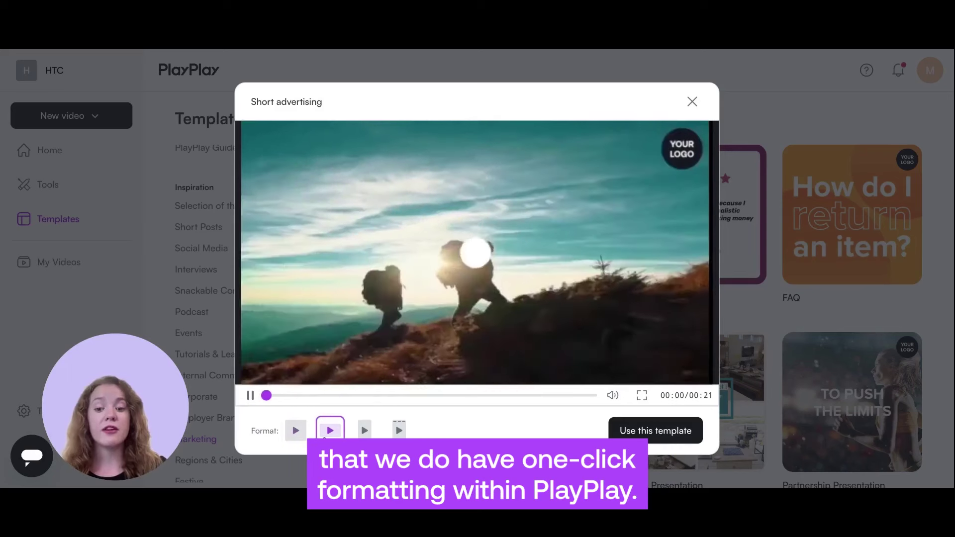
pyautogui.click(363, 432)
pyautogui.click(399, 431)
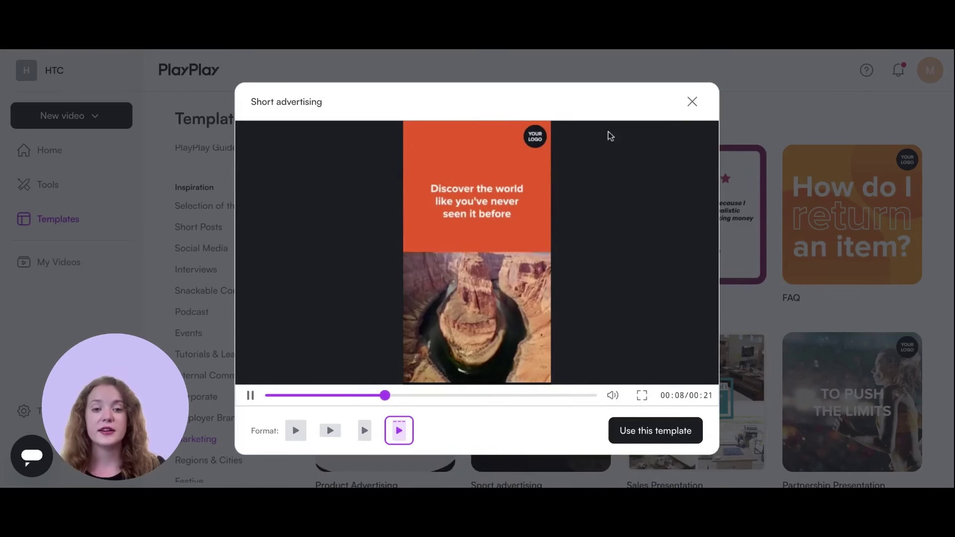
pyautogui.click(702, 103)
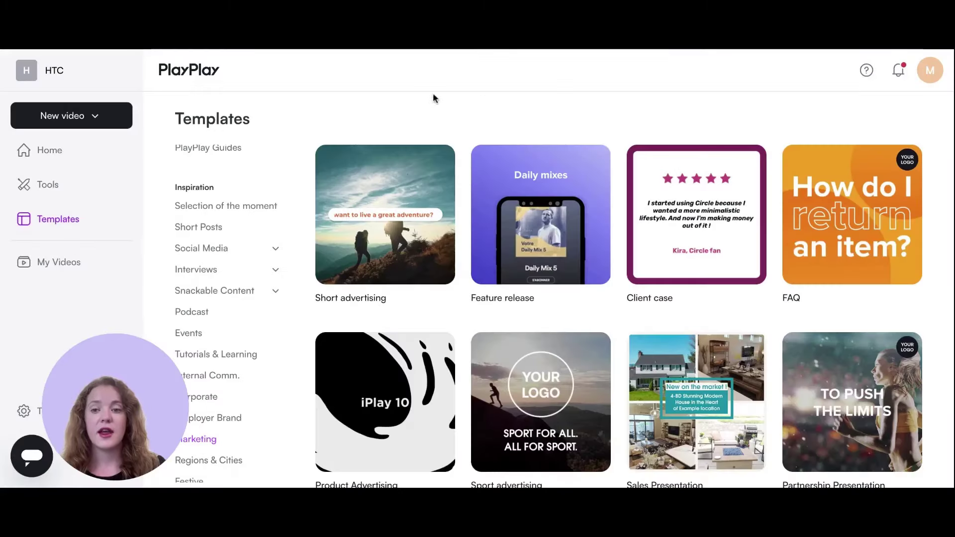
pyautogui.click(102, 160)
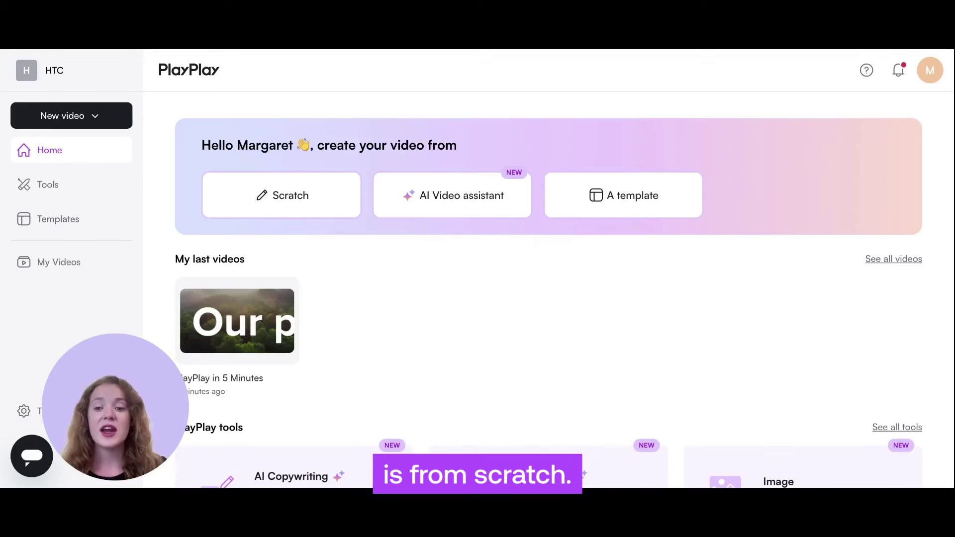
# Edit 'PlayPlay in 5 Minutes' from My last videos and scroll its storyboard timeline.
pyautogui.moveTo(236, 329)
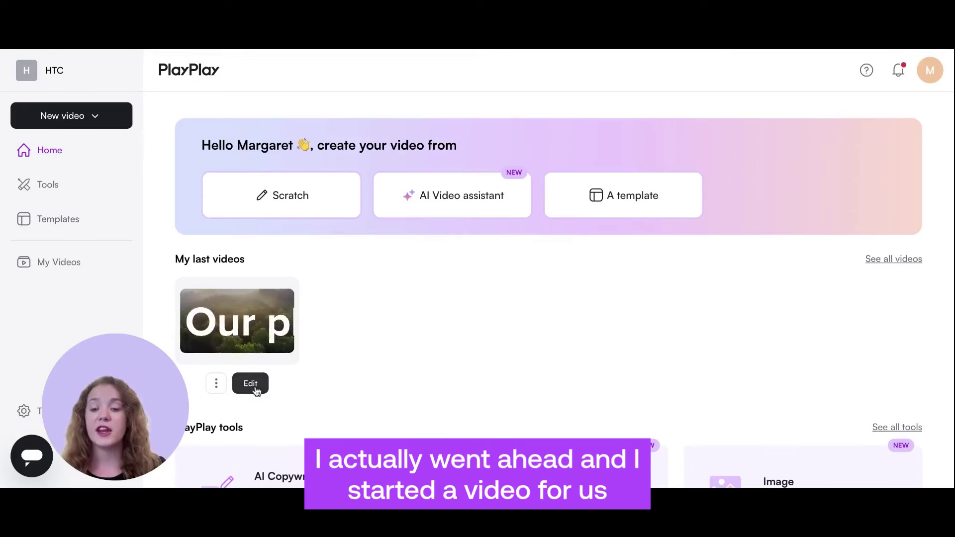
pyautogui.click(255, 383)
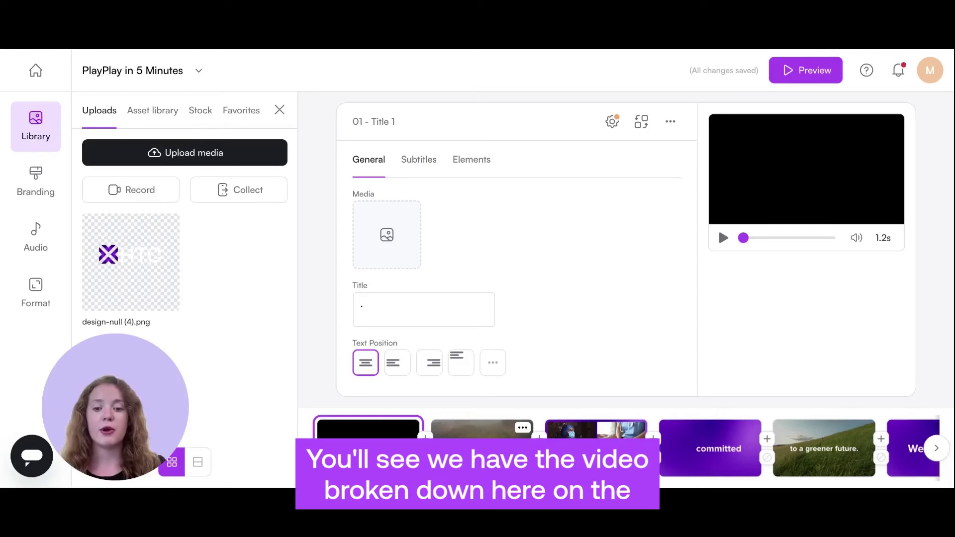
pyautogui.hscroll(3, 462, 449)
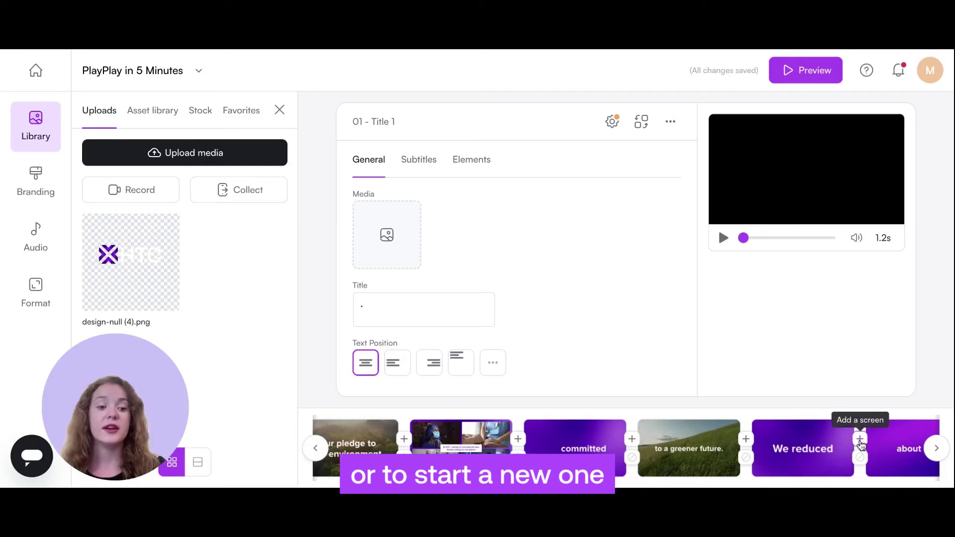
# Insert the Numbers Statistics template after the We reduced screen as '07 - Statistics 3'.
pyautogui.click(861, 440)
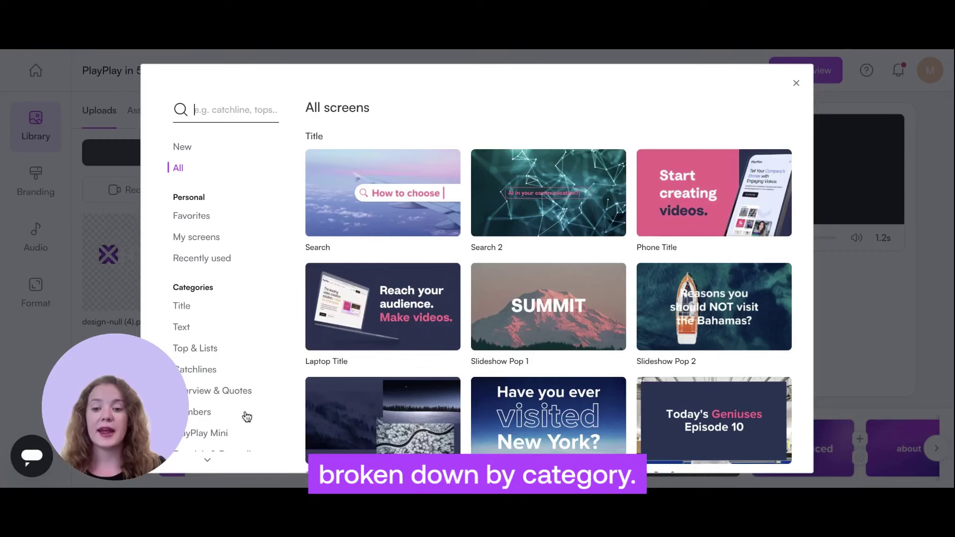
pyautogui.scroll(-2, 246, 417)
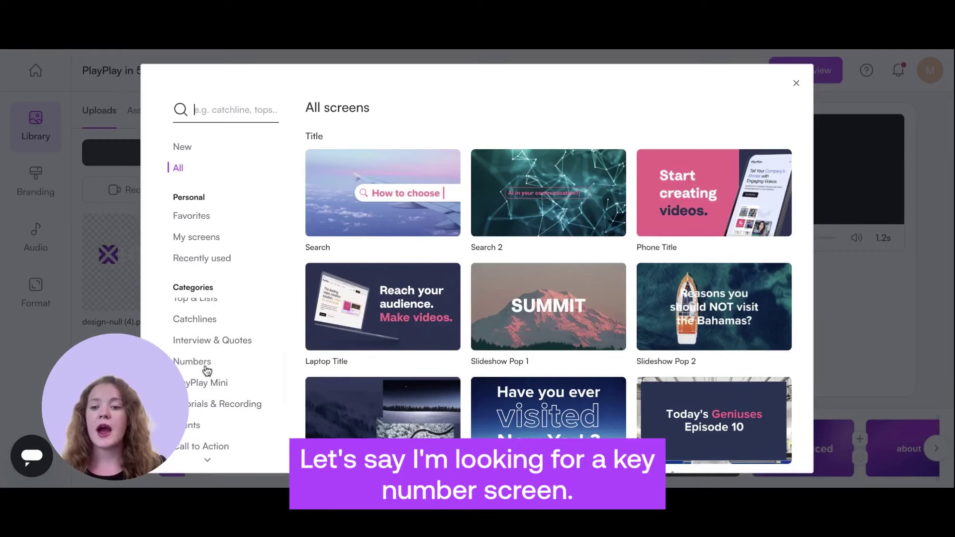
pyautogui.click(200, 363)
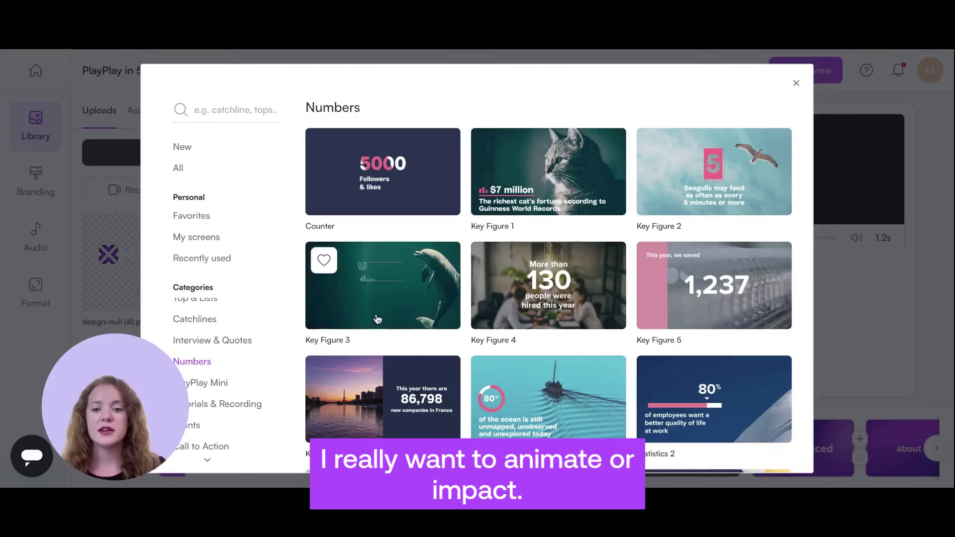
pyautogui.scroll(-1, 377, 318)
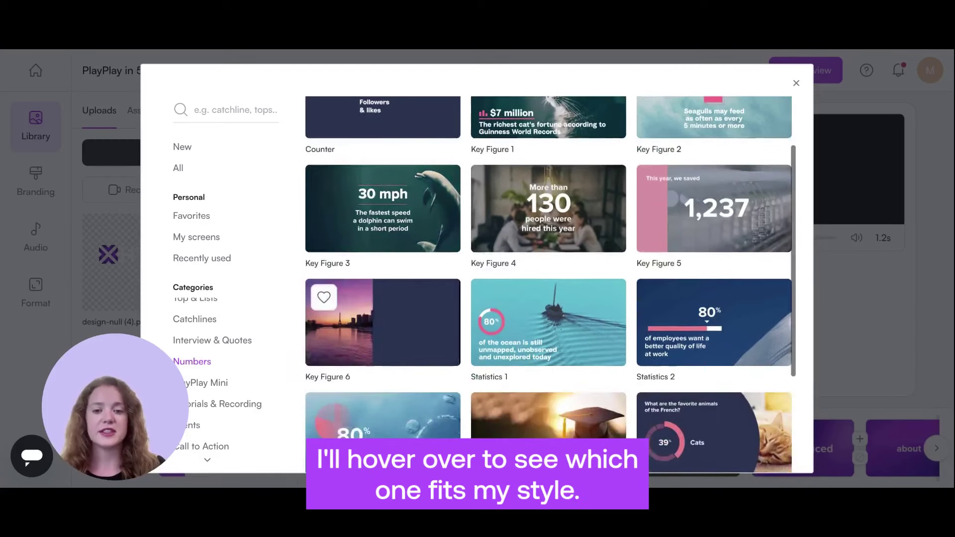
pyautogui.click(363, 437)
# Set the statistic to 36 with the caption 'of our CO2 emissions last year.'.
pyautogui.click(365, 301)
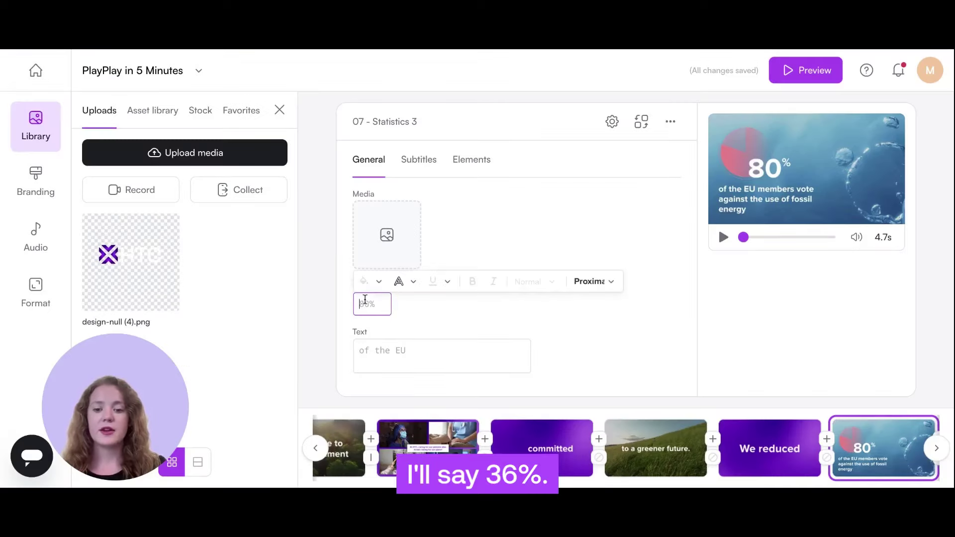
pyautogui.write('36')
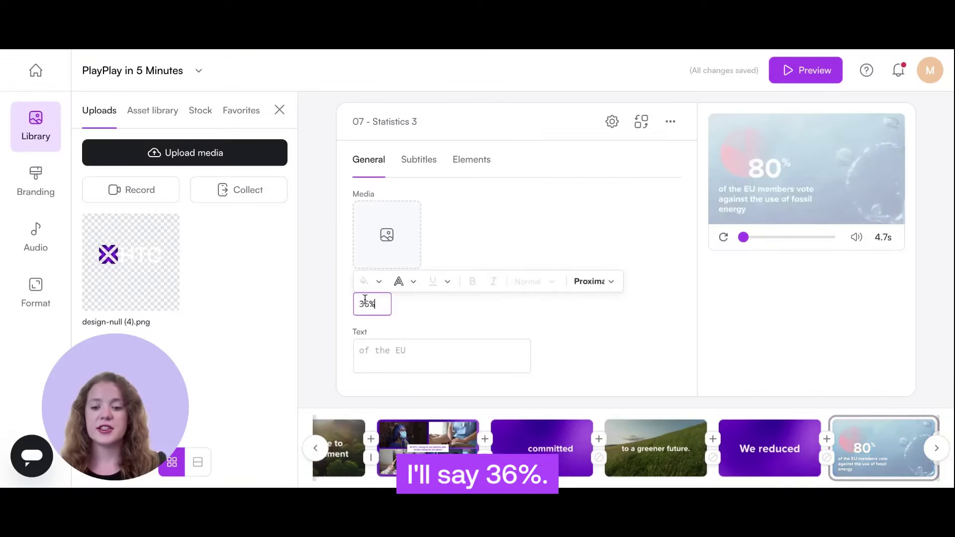
pyautogui.click(396, 353)
pyautogui.write('of our CO2 emissions last year.')
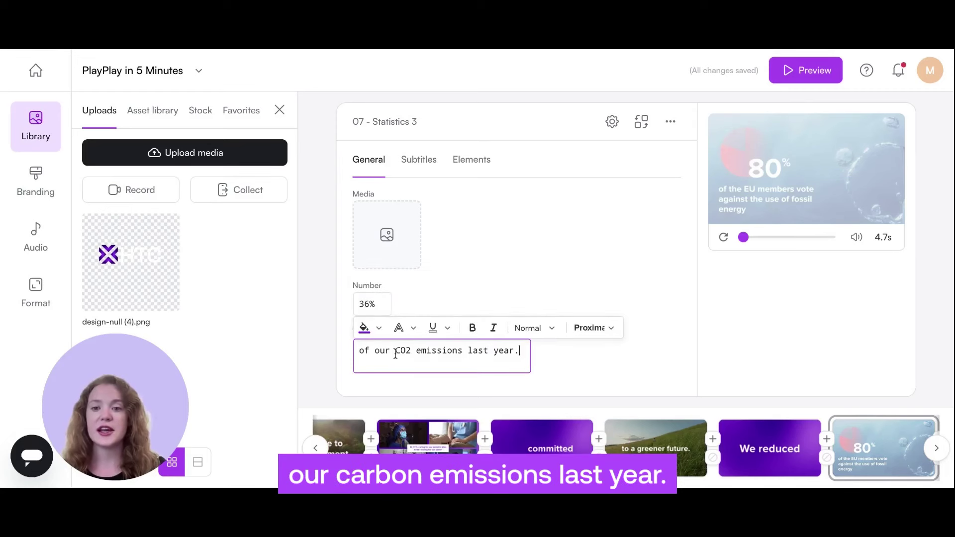
pyautogui.click(323, 359)
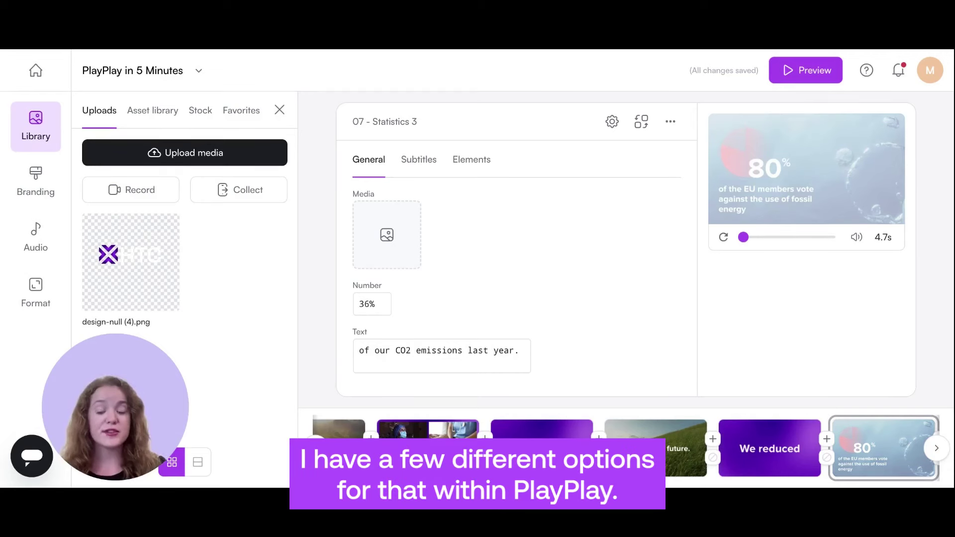
# Look through the Collect and Record media options, then dismiss both.
pyautogui.click(265, 202)
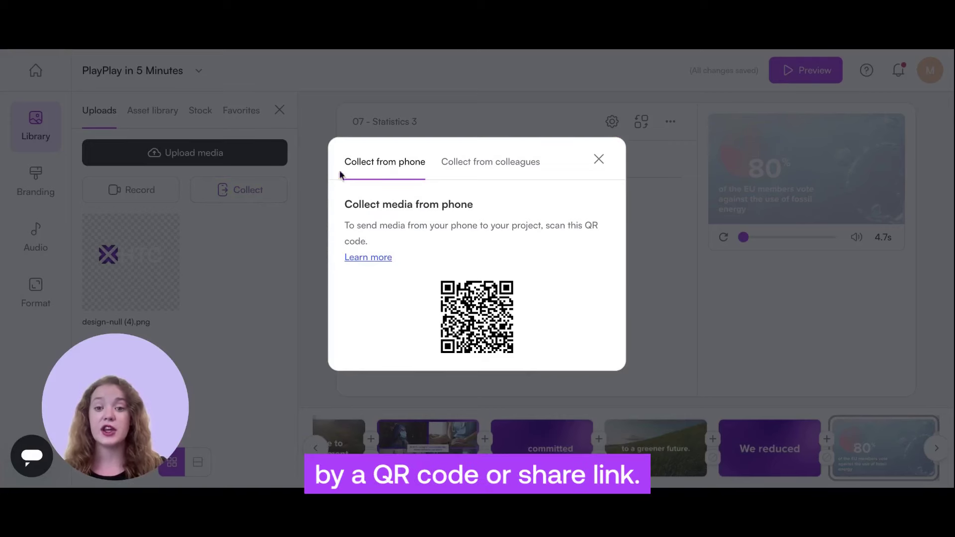
pyautogui.click(462, 164)
pyautogui.click(597, 160)
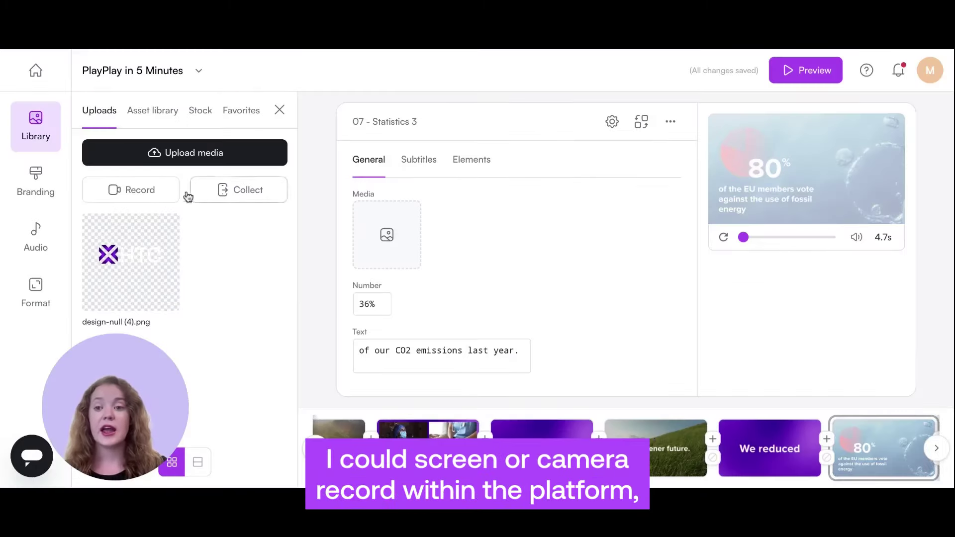
pyautogui.click(148, 193)
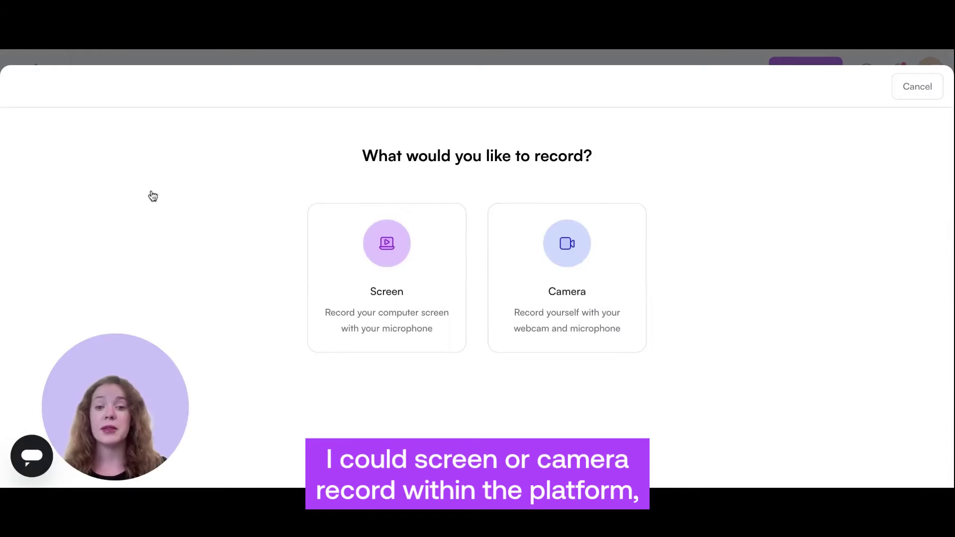
pyautogui.click(931, 87)
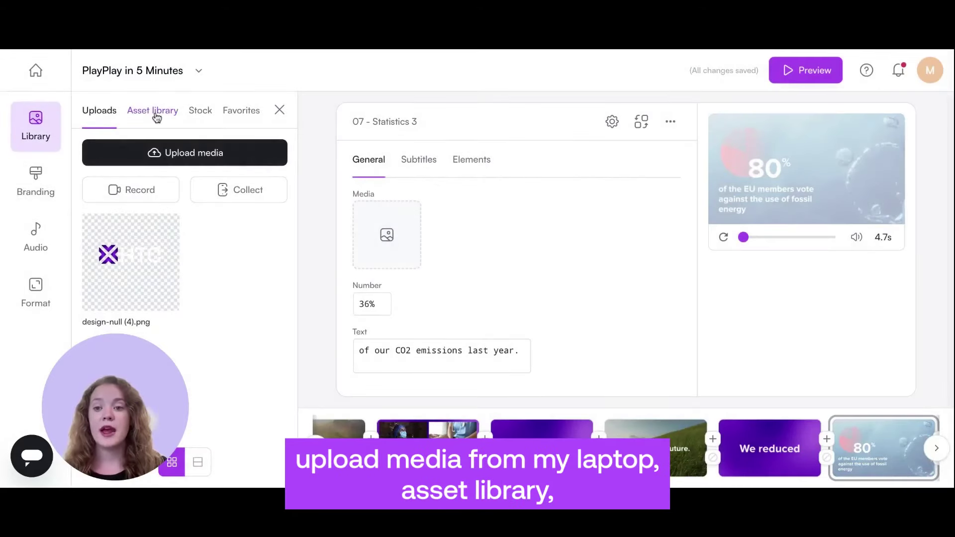
# Search the stock video library for 'Environment' and browse the results.
pyautogui.click(197, 117)
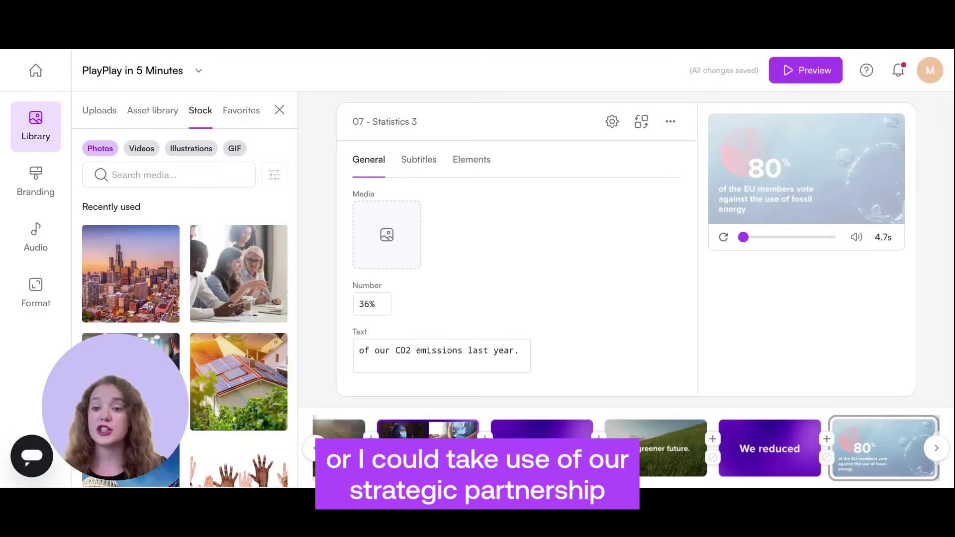
pyautogui.click(140, 149)
pyautogui.click(167, 175)
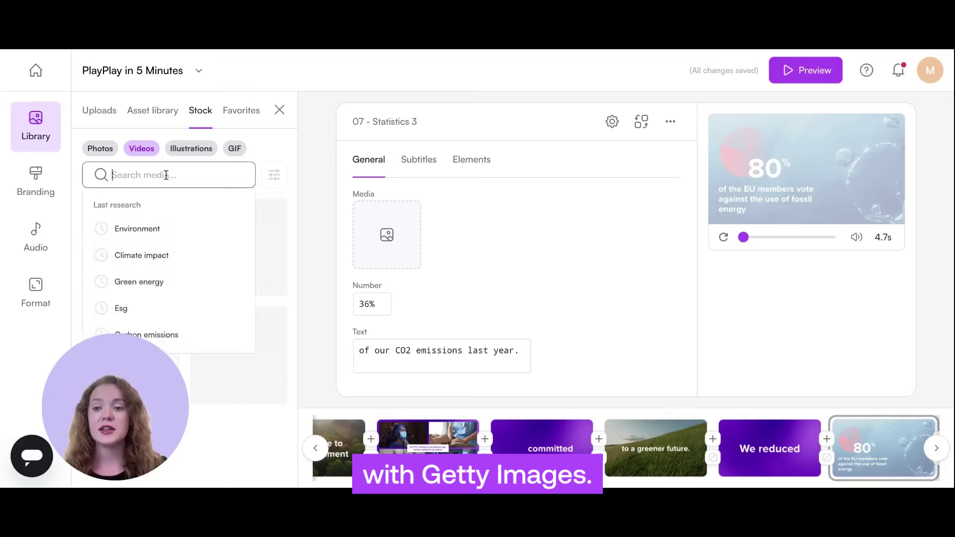
pyautogui.click(155, 232)
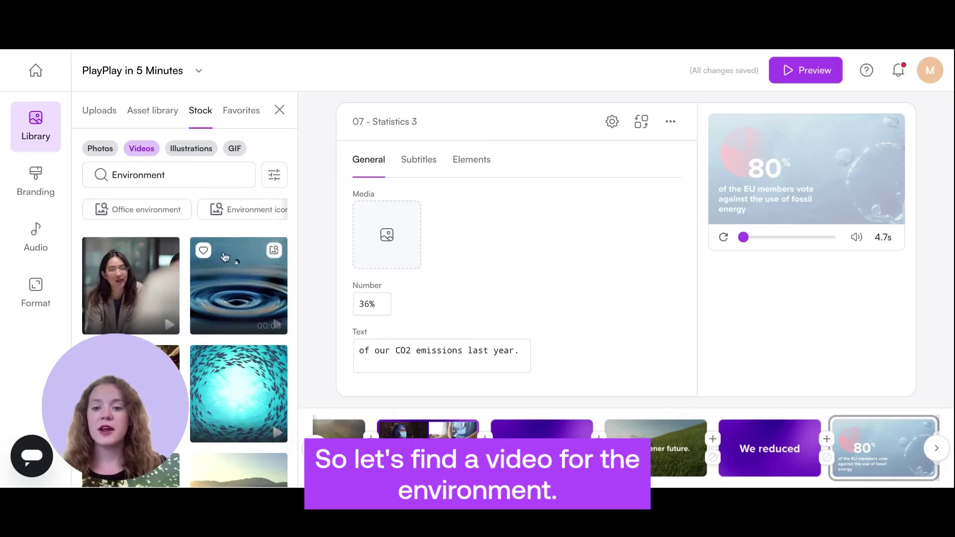
pyautogui.scroll(-1, 248, 292)
pyautogui.scroll(-1, 248, 292)
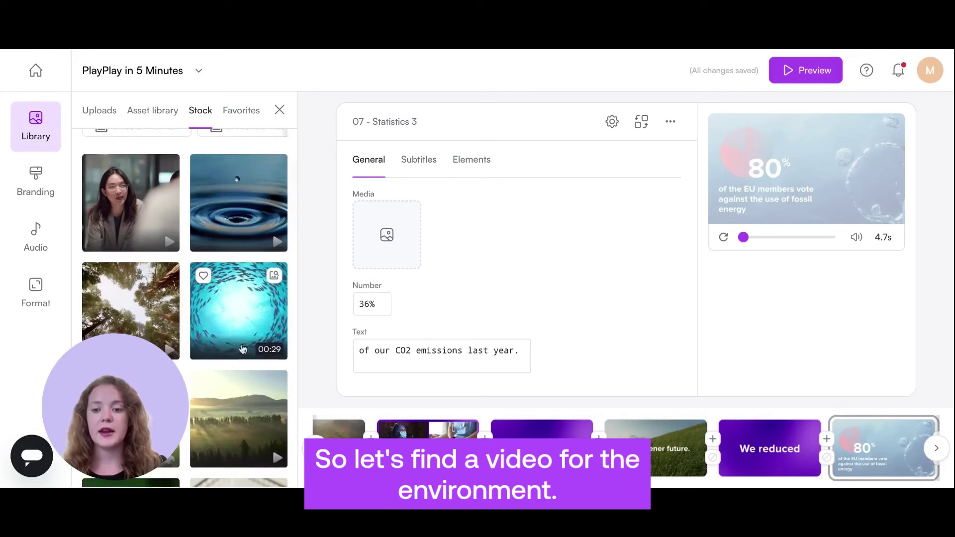
# Set the misty forest clip as the screen's media, trimmed to about 00:05, and preview it.
pyautogui.moveTo(233, 417); pyautogui.dragTo(386, 232)
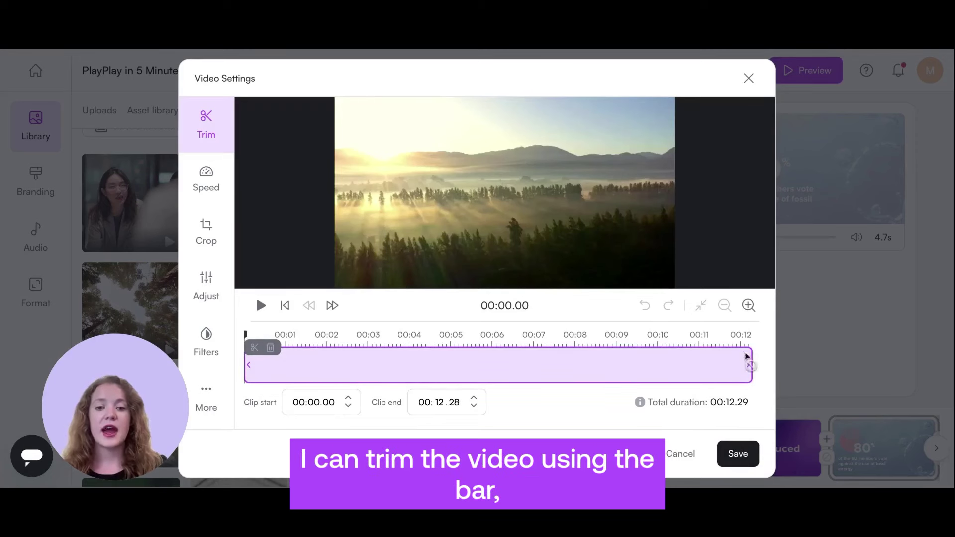
pyautogui.moveTo(744, 354); pyautogui.dragTo(505, 328)
pyautogui.moveTo(447, 330); pyautogui.dragTo(448, 331)
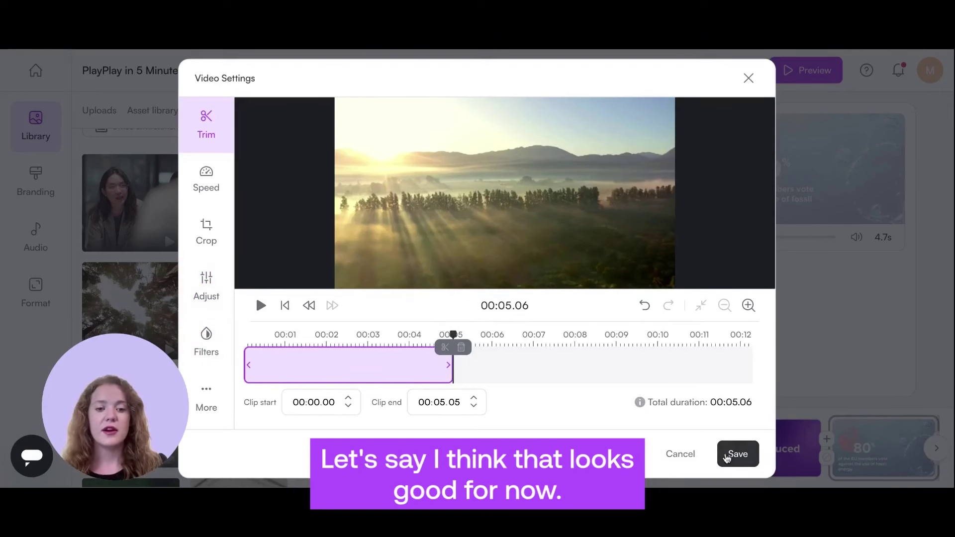
pyautogui.click(725, 454)
pyautogui.click(722, 240)
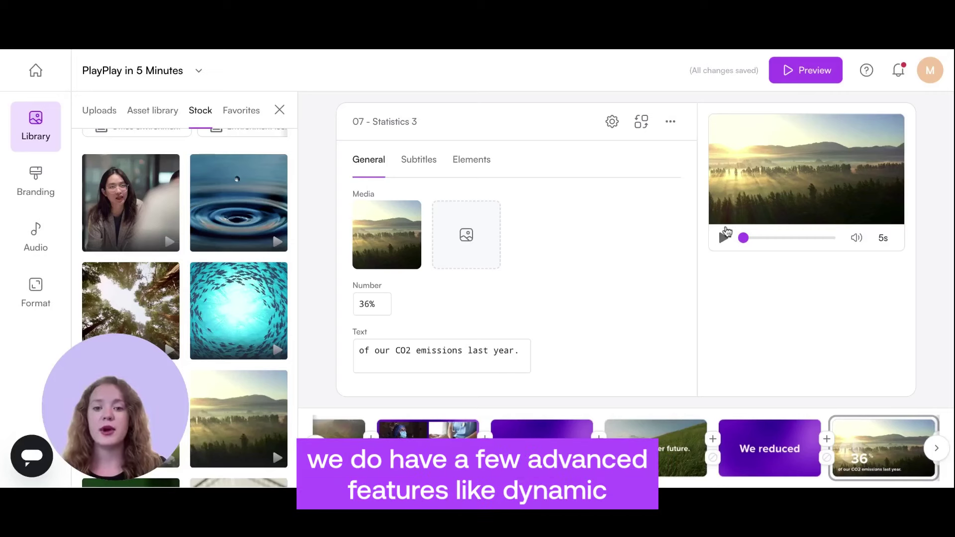
# Check the Elements and Subtitles tabs, then close the media Library panel.
pyautogui.click(481, 162)
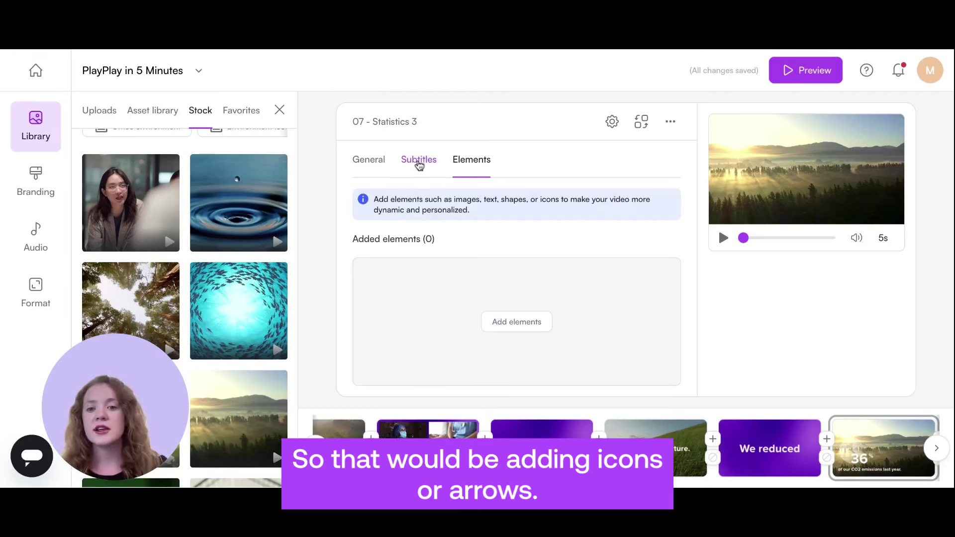
pyautogui.click(420, 164)
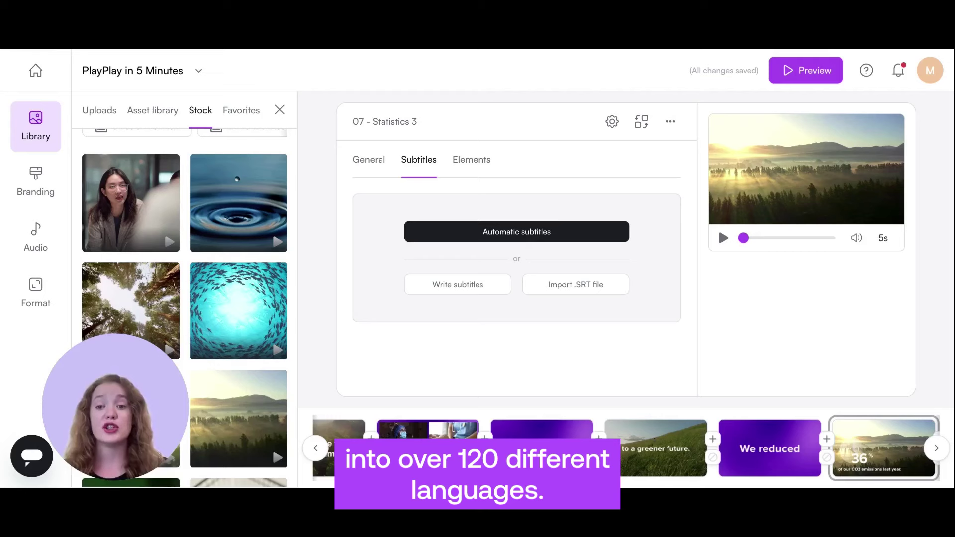
pyautogui.click(280, 110)
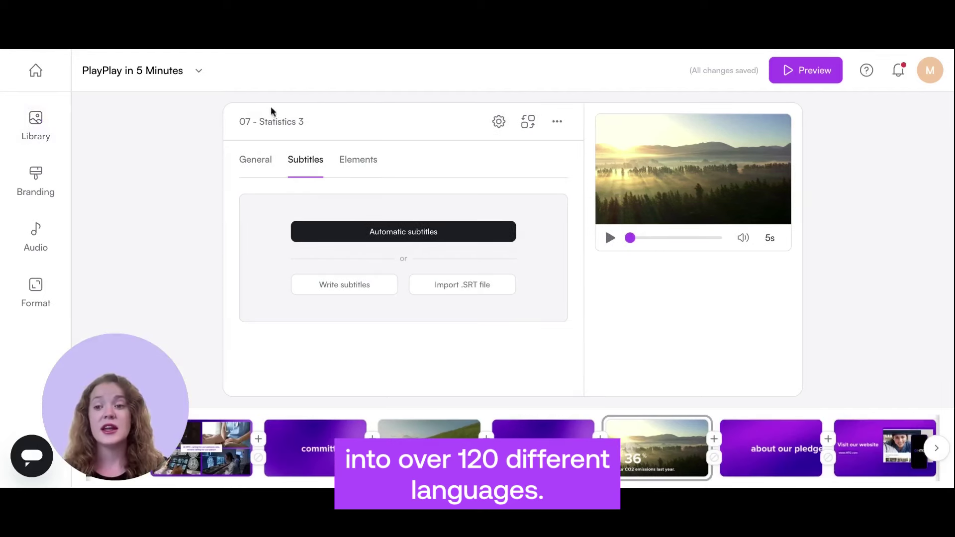
# View the Audio voice-over options, then generate a preview of the whole video.
pyautogui.click(33, 242)
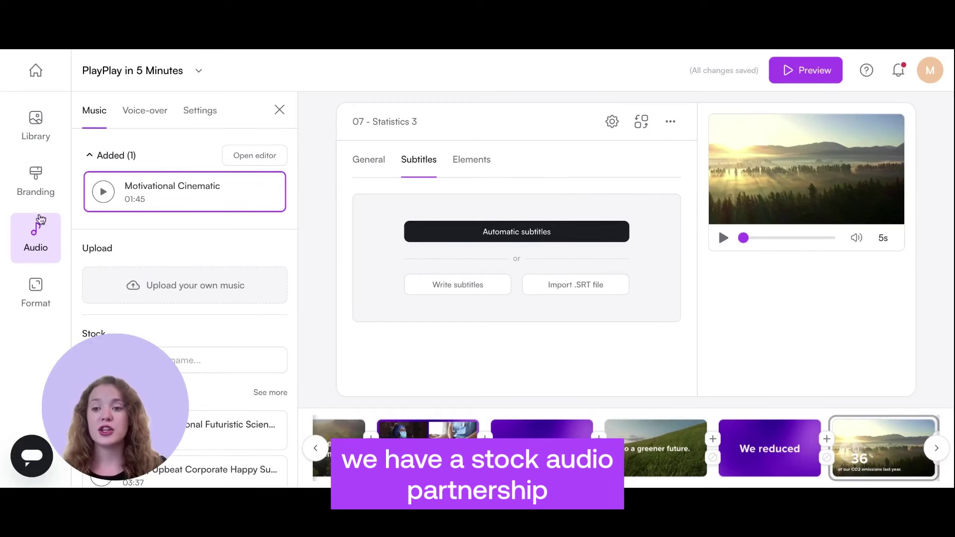
pyautogui.click(145, 111)
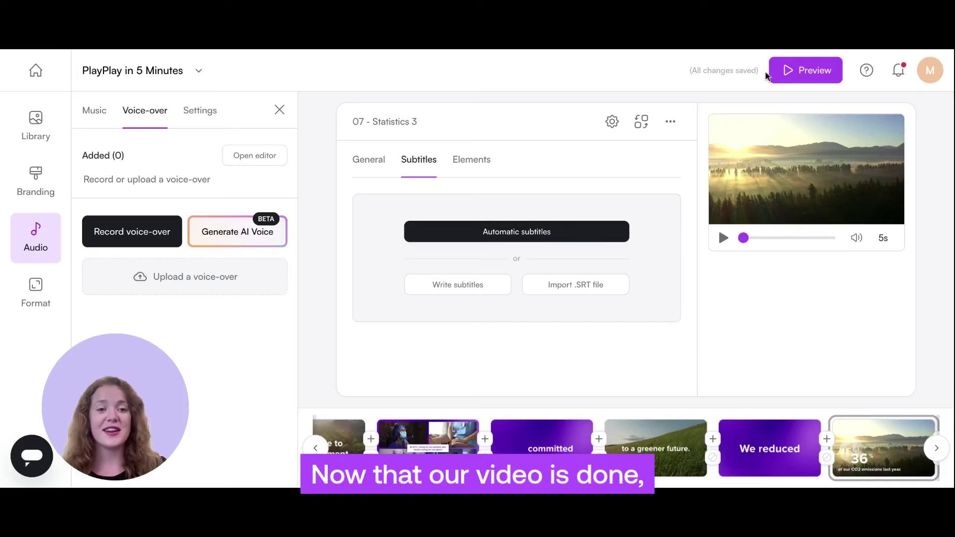
pyautogui.click(802, 75)
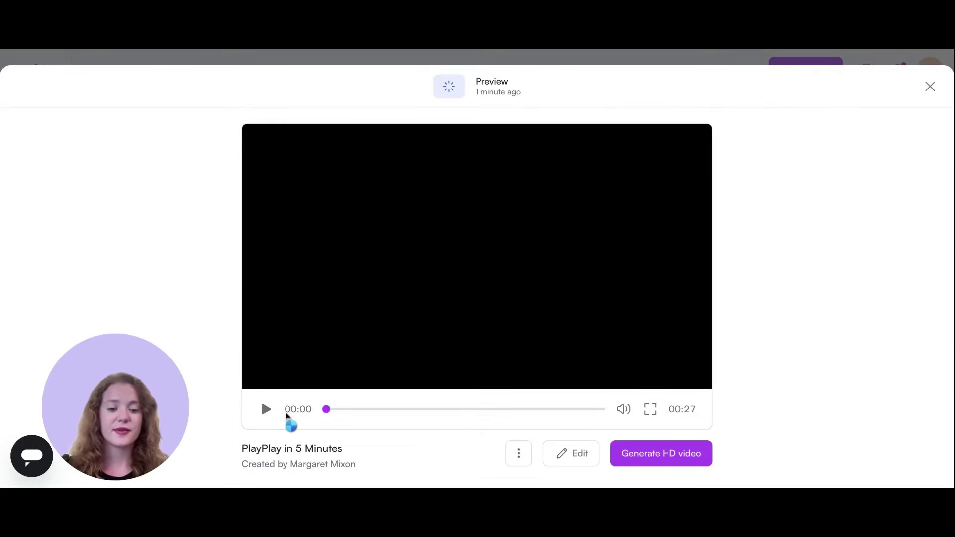
# Play the video preview, then view the Collaboration settings and return to the tools list.
pyautogui.click(267, 409)
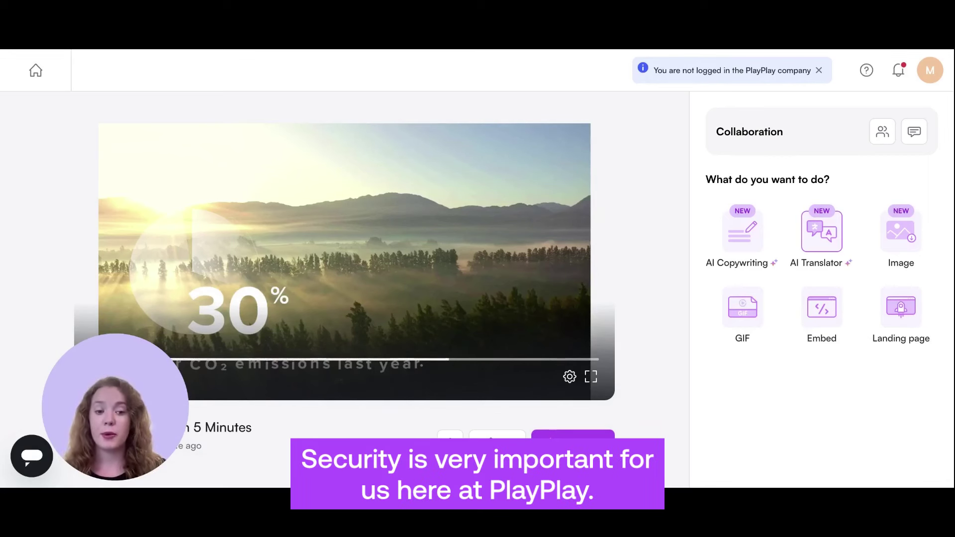
pyautogui.click(882, 133)
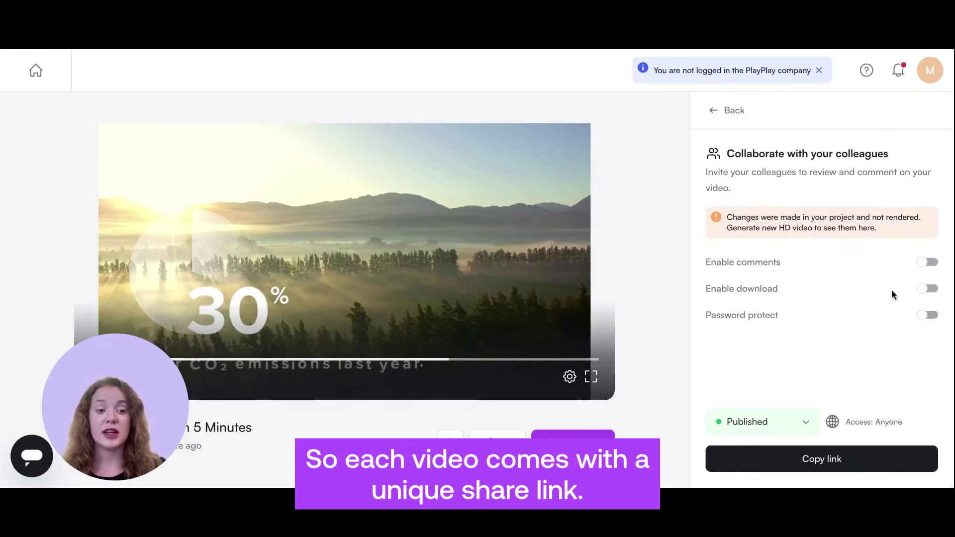
pyautogui.click(710, 114)
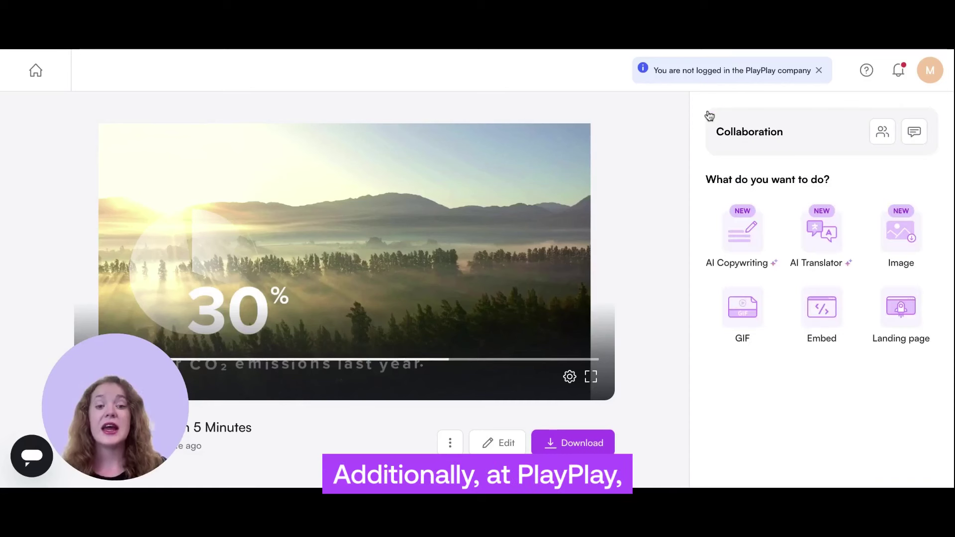